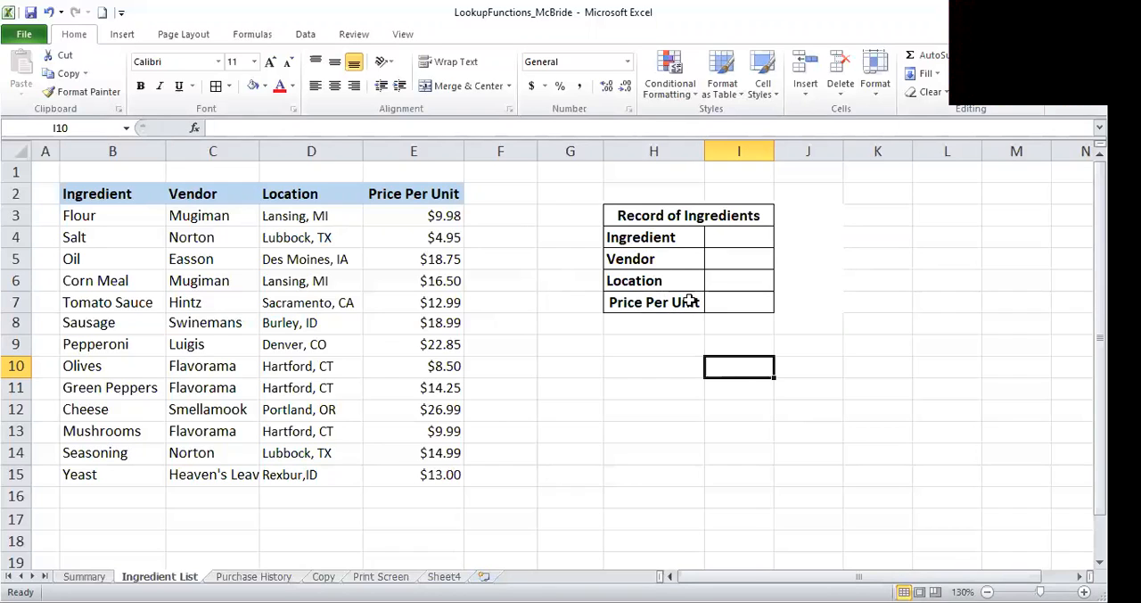
- Set the data validation of the Ingredient value cell I4 to allow a List
{"action": "left_click", "coordinate": [658, 237]}
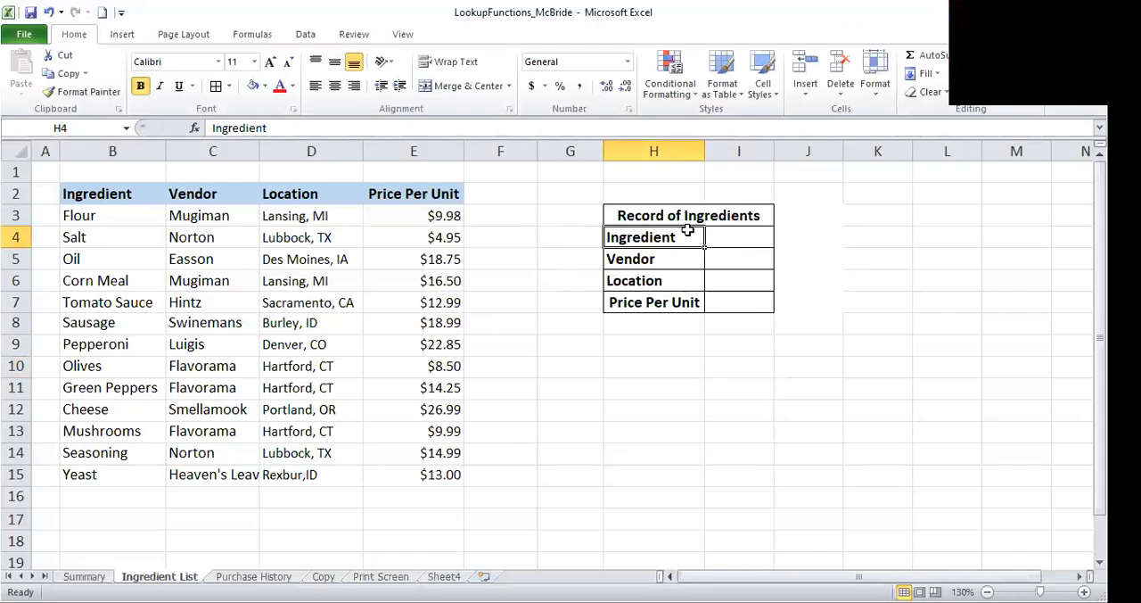
{"action": "left_click", "coordinate": [762, 236]}
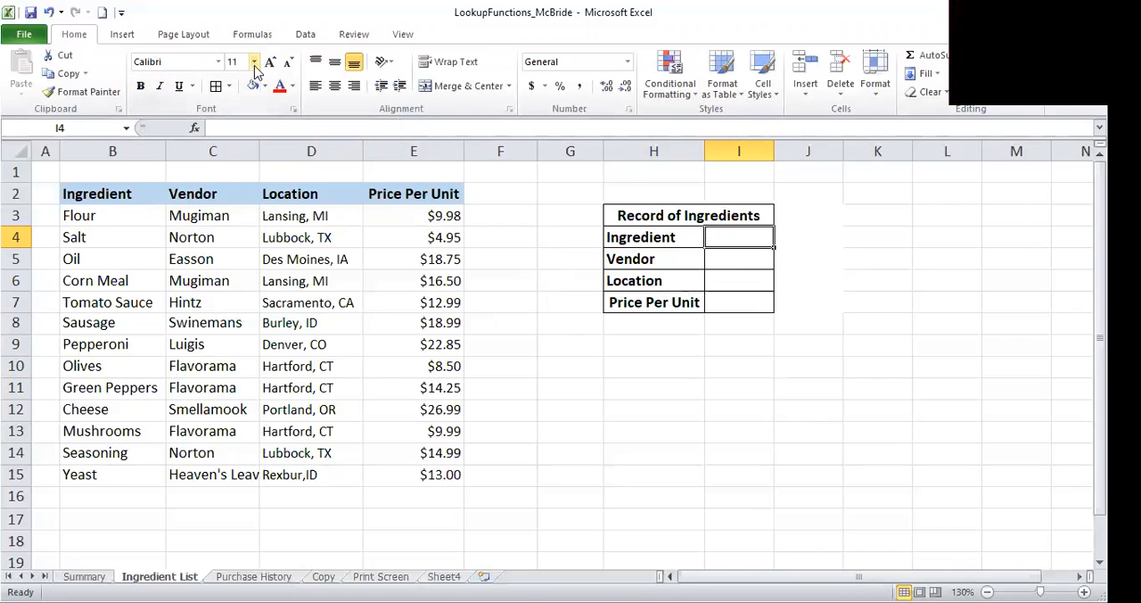
{"action": "left_click", "coordinate": [305, 35]}
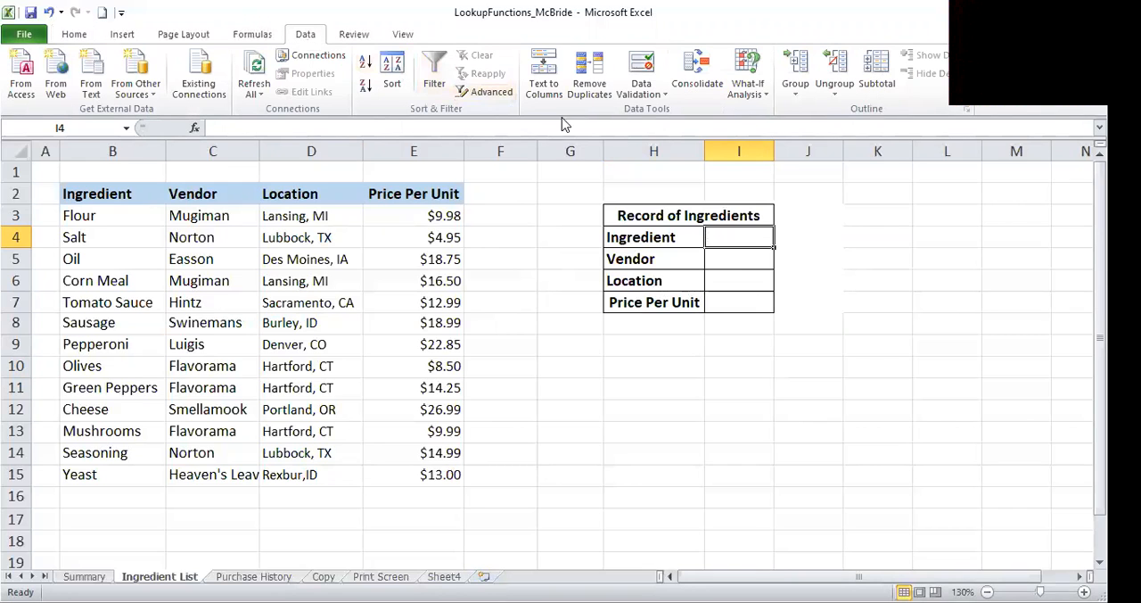
{"action": "left_click", "coordinate": [670, 100]}
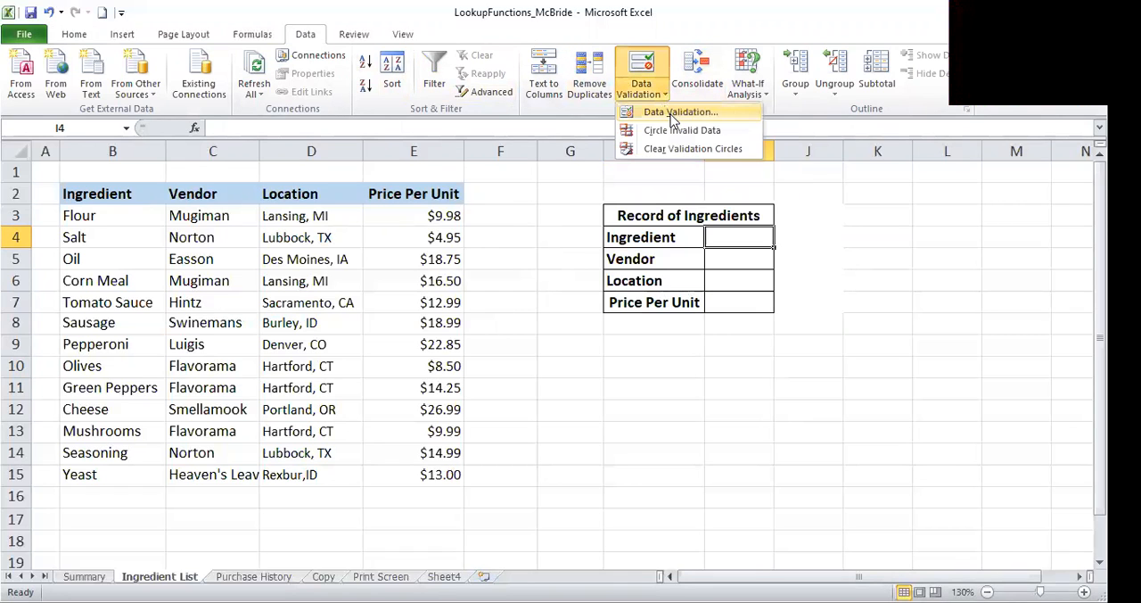
{"action": "left_click", "coordinate": [678, 113]}
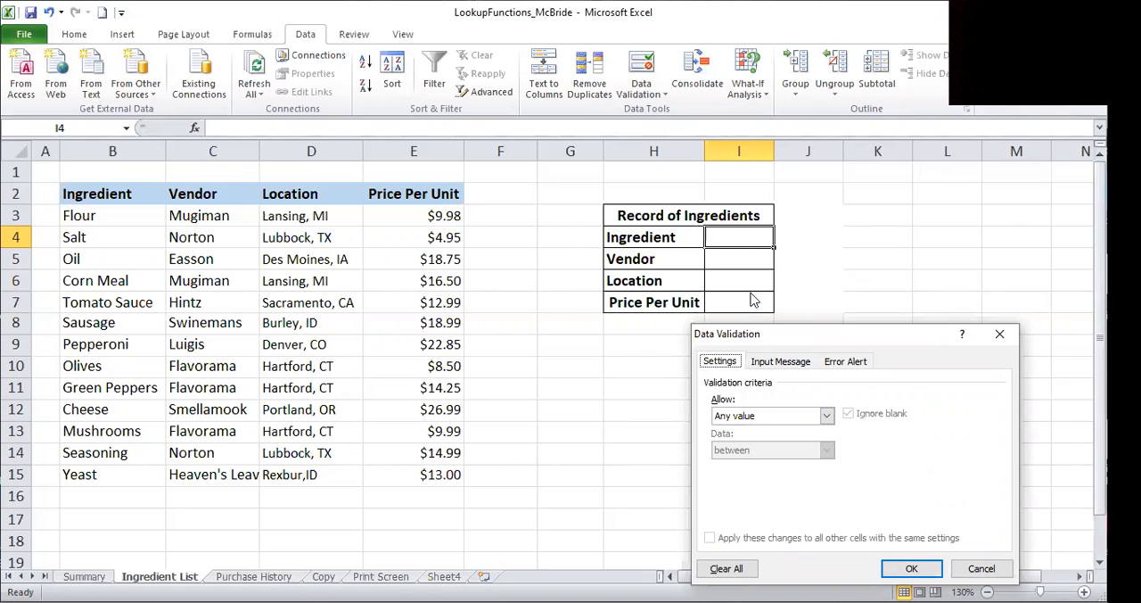
{"action": "left_click", "coordinate": [828, 414]}
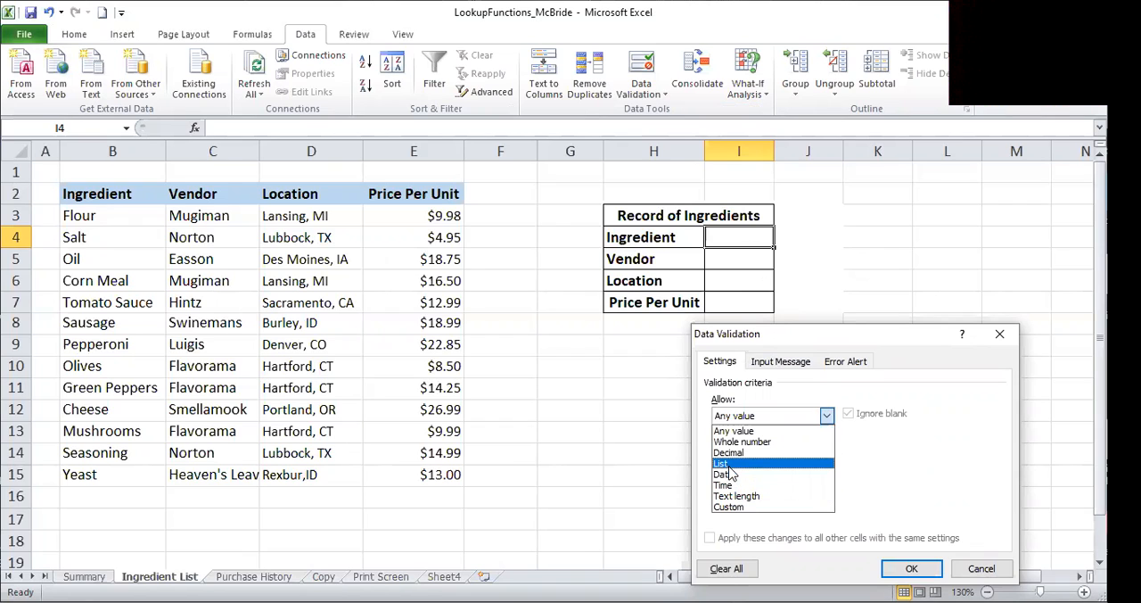
{"action": "left_click", "coordinate": [723, 463]}
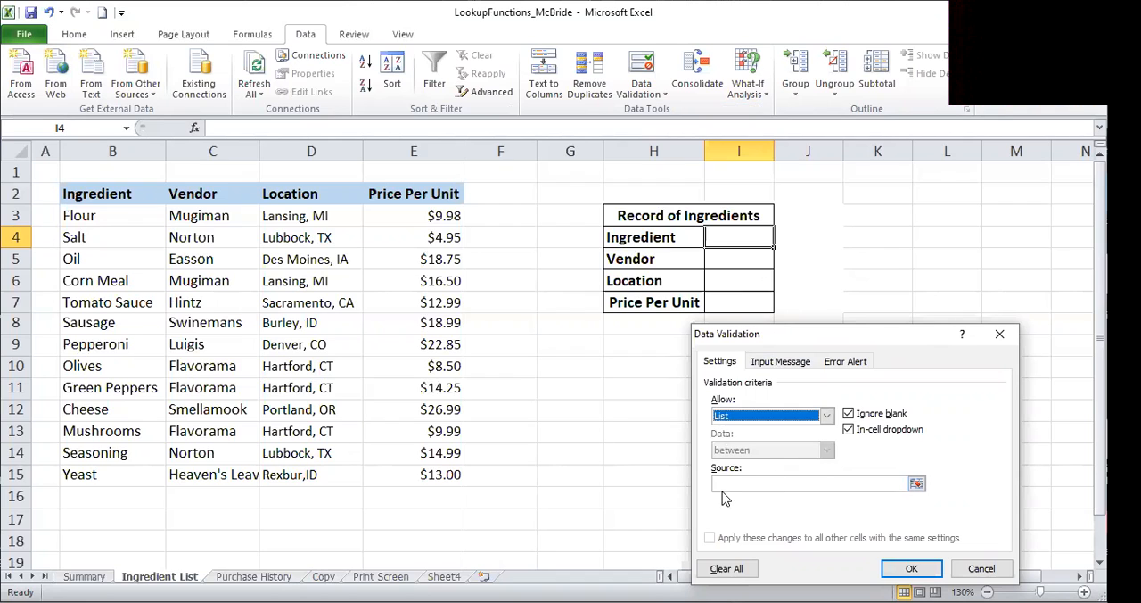
- Use $B$3:$B$15 as the validation list's source, and choose Corn Meal from the resulting dropdown in I4
{"action": "left_click", "coordinate": [747, 483]}
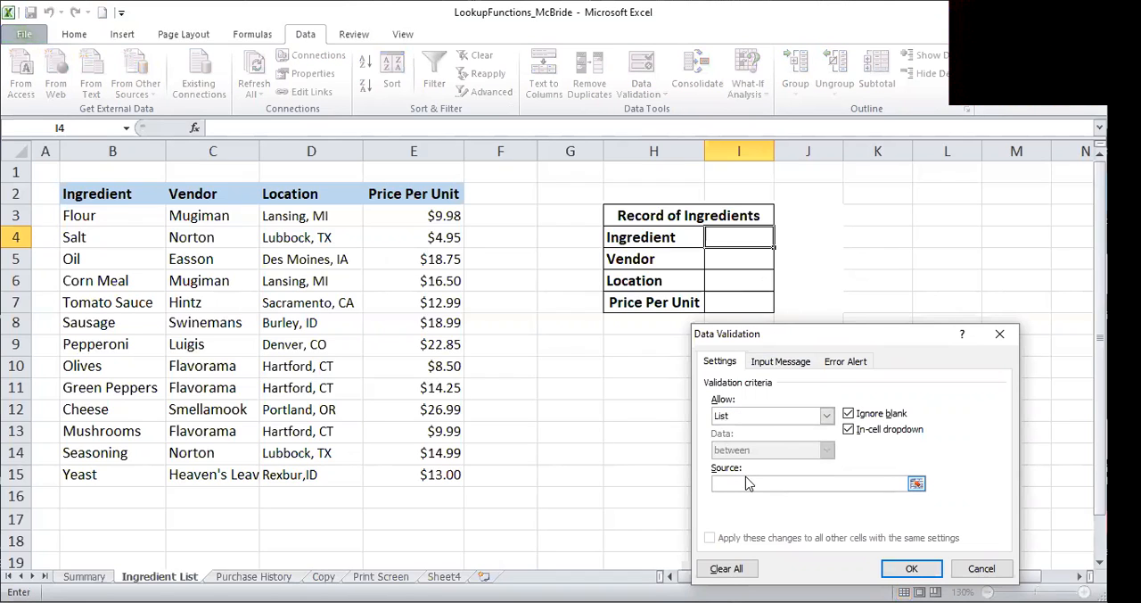
{"action": "left_click", "coordinate": [91, 215]}
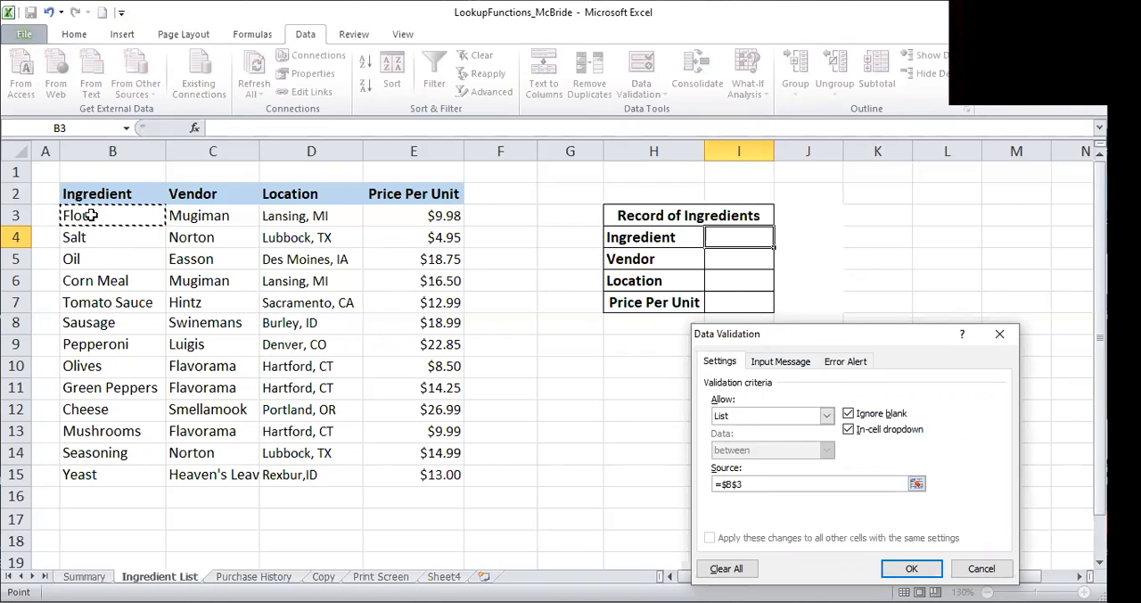
{"action": "key", "text": "ctrl+shift+Down"}
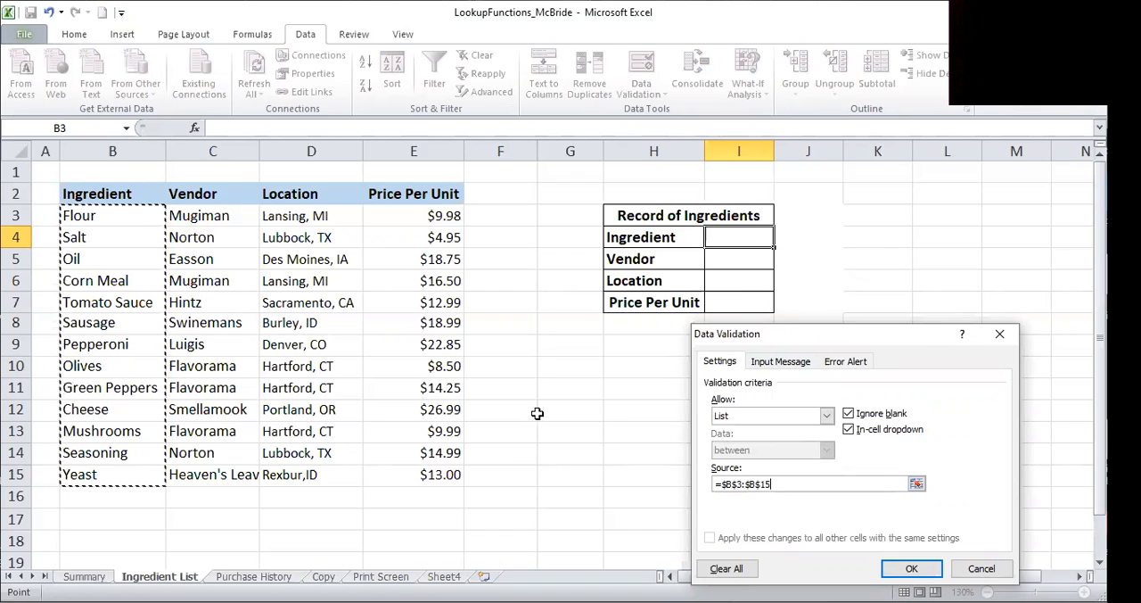
{"action": "left_click", "coordinate": [912, 568]}
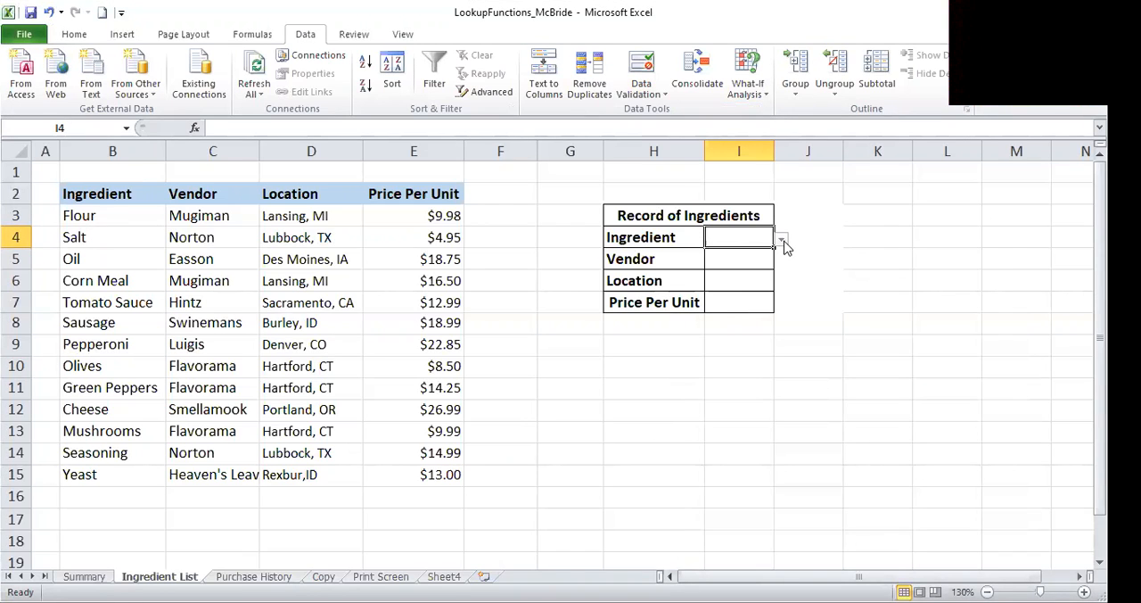
{"action": "left_click", "coordinate": [781, 242]}
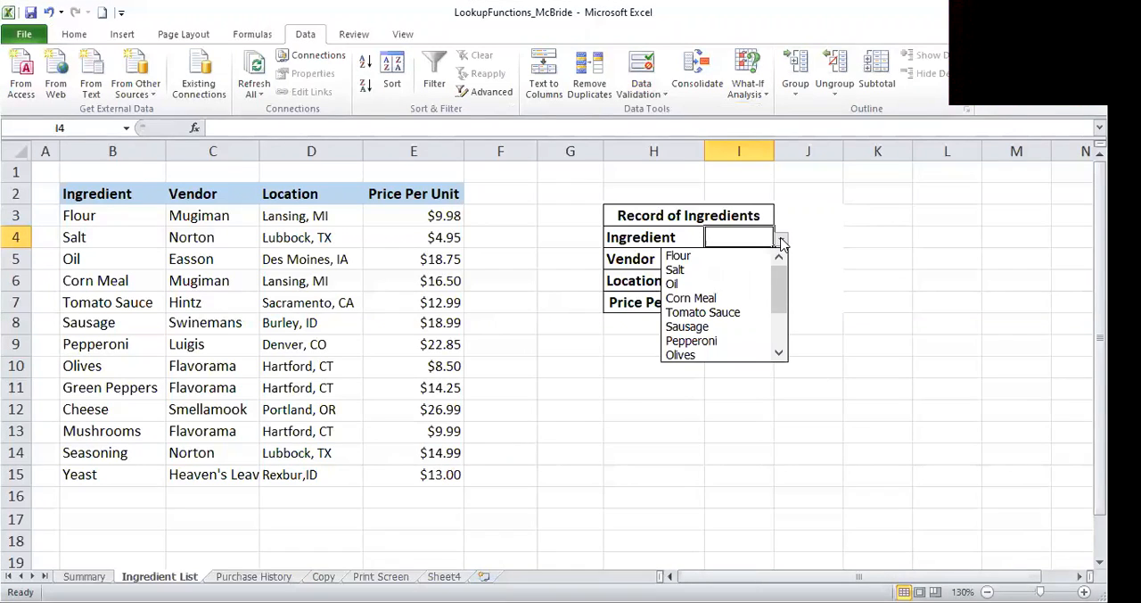
{"action": "left_click", "coordinate": [707, 300]}
- Start a VLOOKUP formula in the Vendor value cell I5 with I4 as the lookup value
{"action": "left_click", "coordinate": [737, 260]}
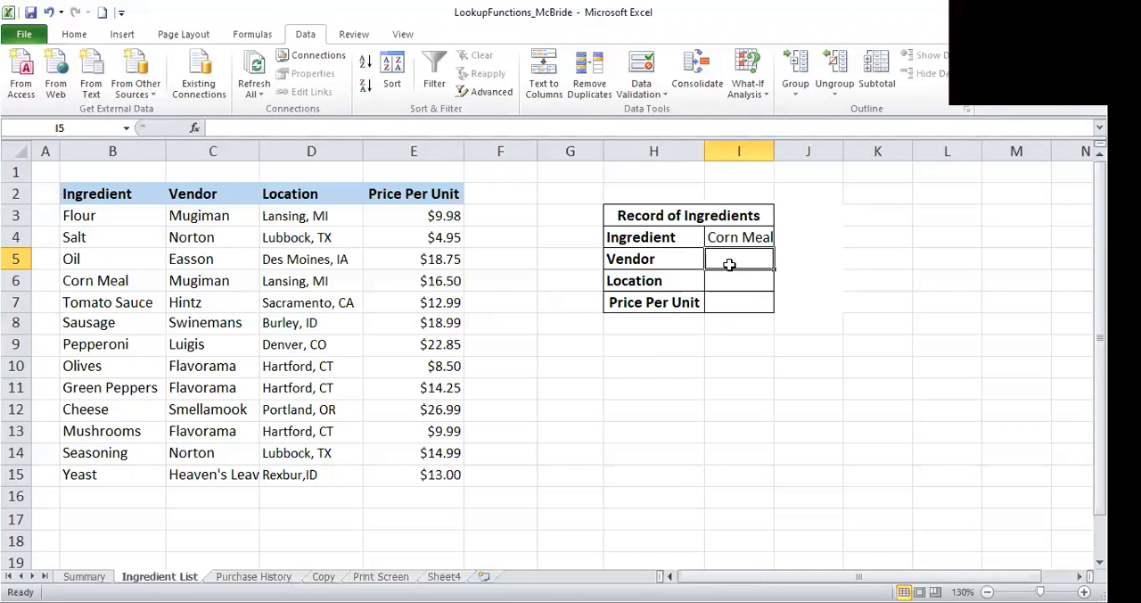
{"action": "type", "text": "="}
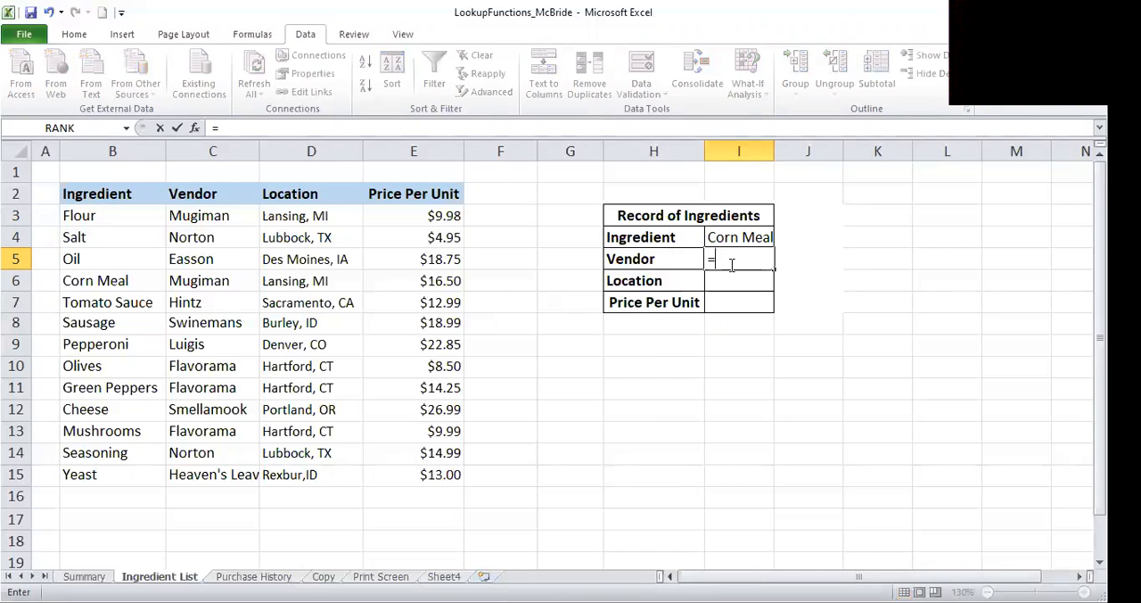
{"action": "type", "text": "v"}
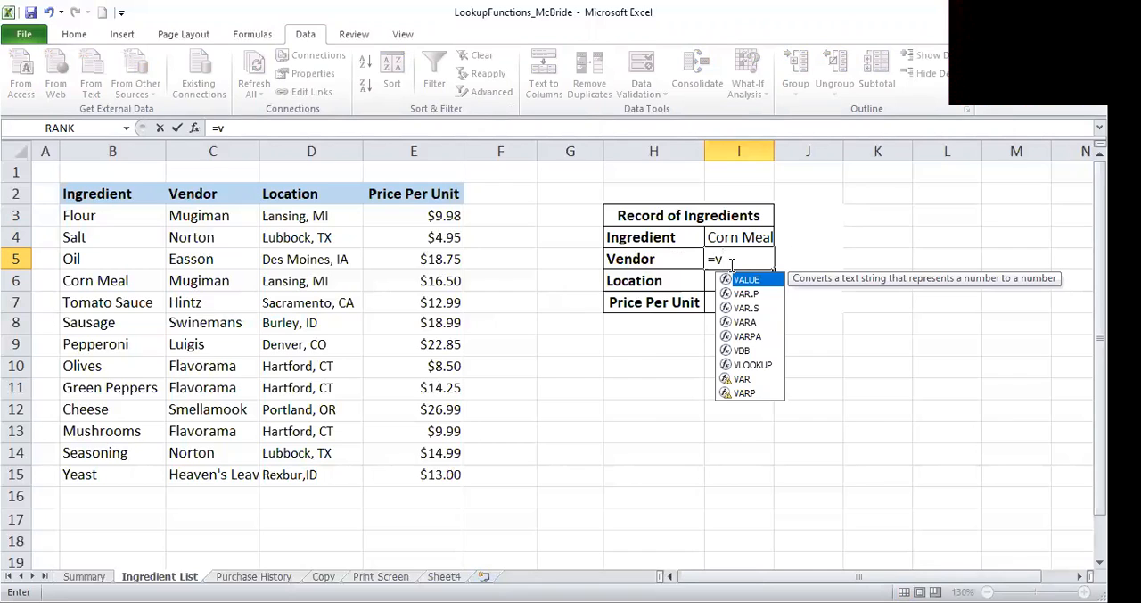
{"action": "type", "text": "l"}
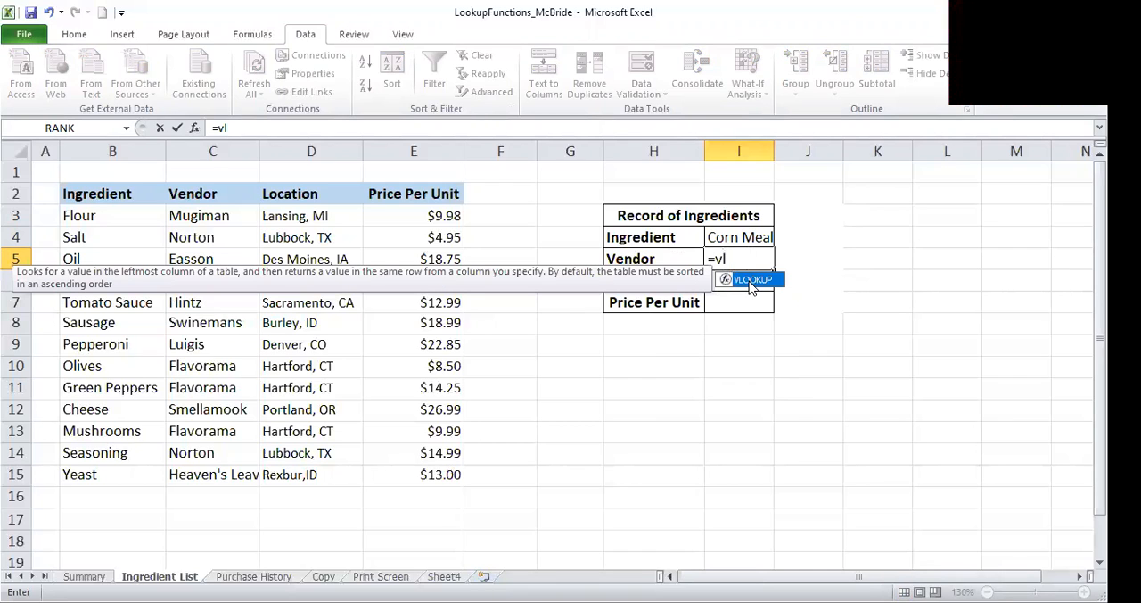
{"action": "double_click", "coordinate": [753, 281]}
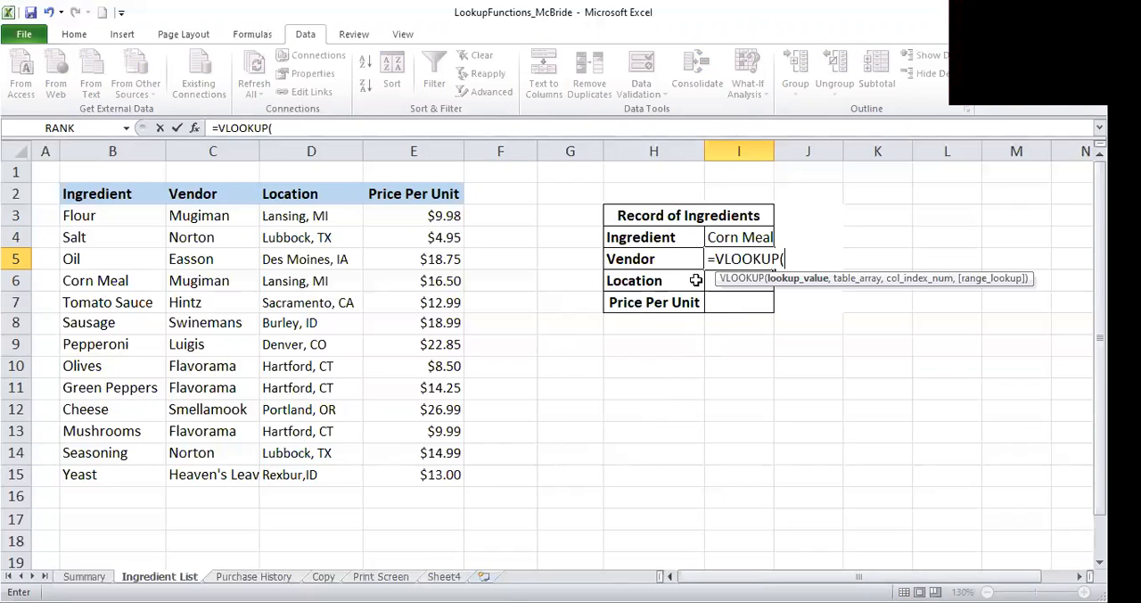
{"action": "left_click", "coordinate": [764, 237]}
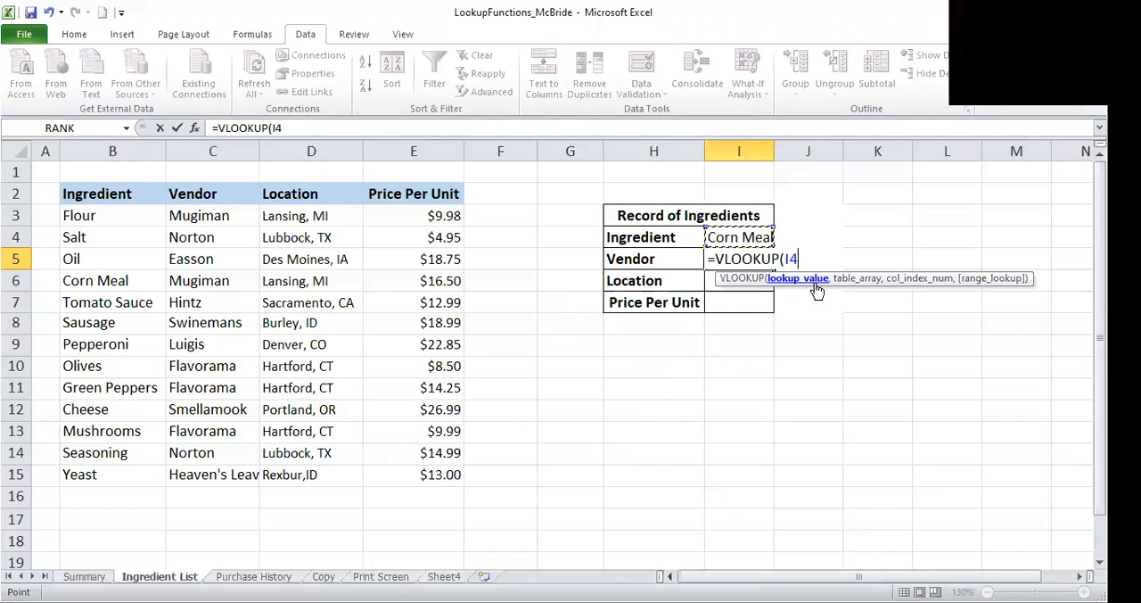
{"action": "type", "text": ","}
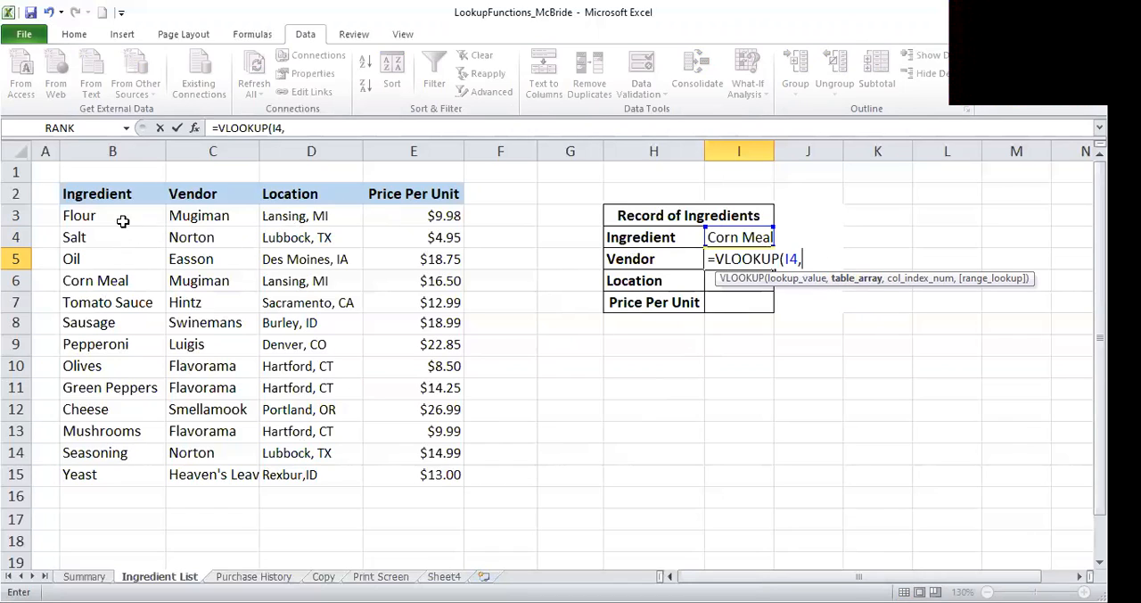
- Complete the VLOOKUP in I5 with table array B:E, column index number 2 and FALSE for an exact match
{"action": "left_click", "coordinate": [80, 216]}
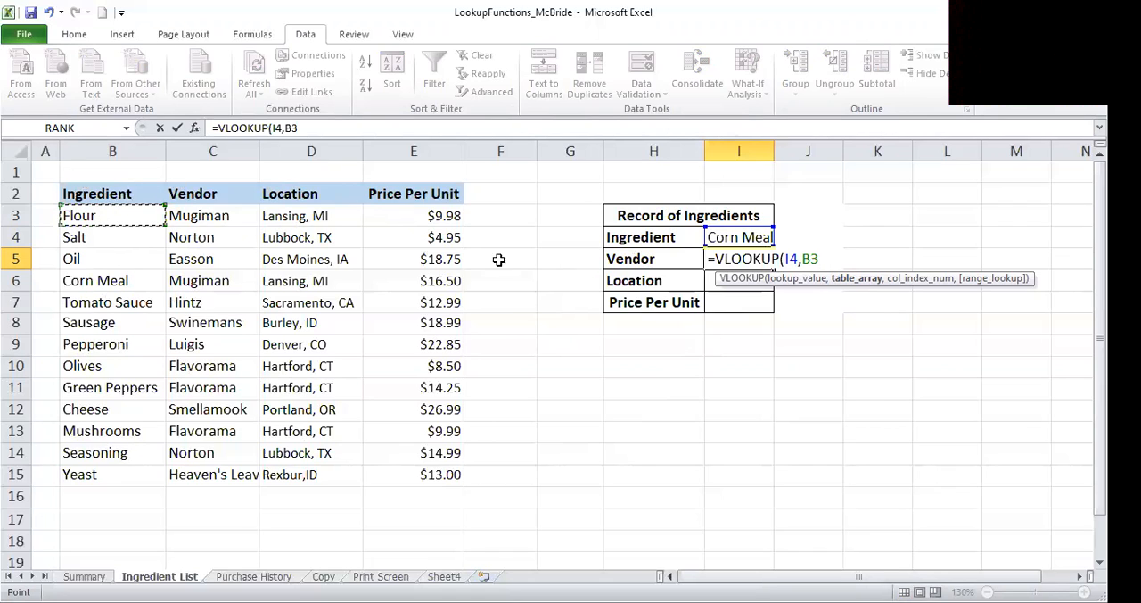
{"action": "left_click", "coordinate": [85, 150]}
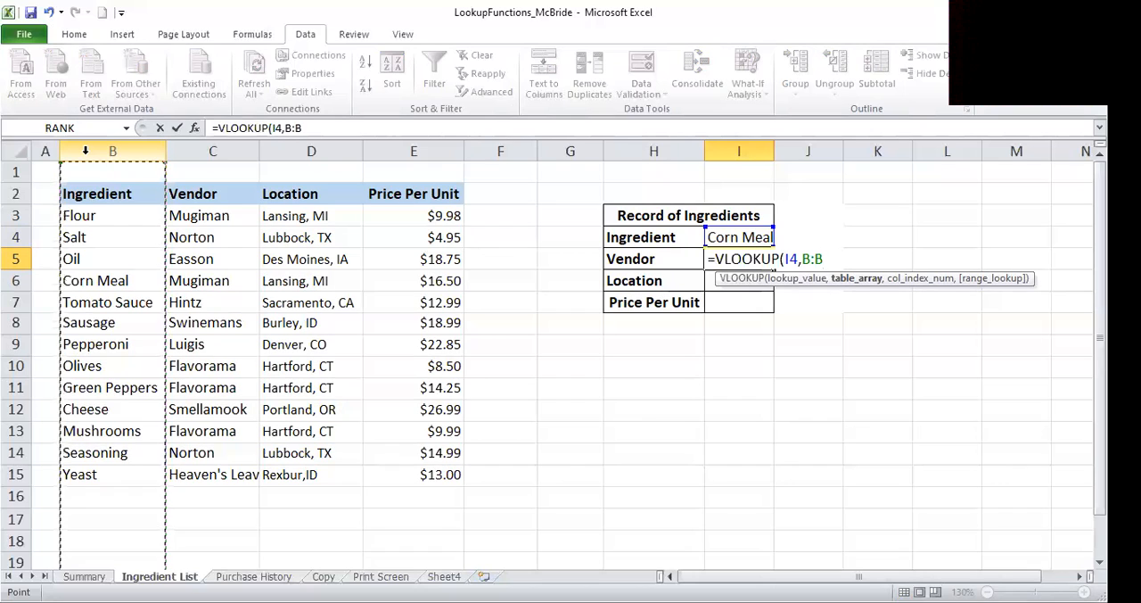
{"action": "left_click_drag", "start_coordinate": [85, 151], "coordinate": [371, 151]}
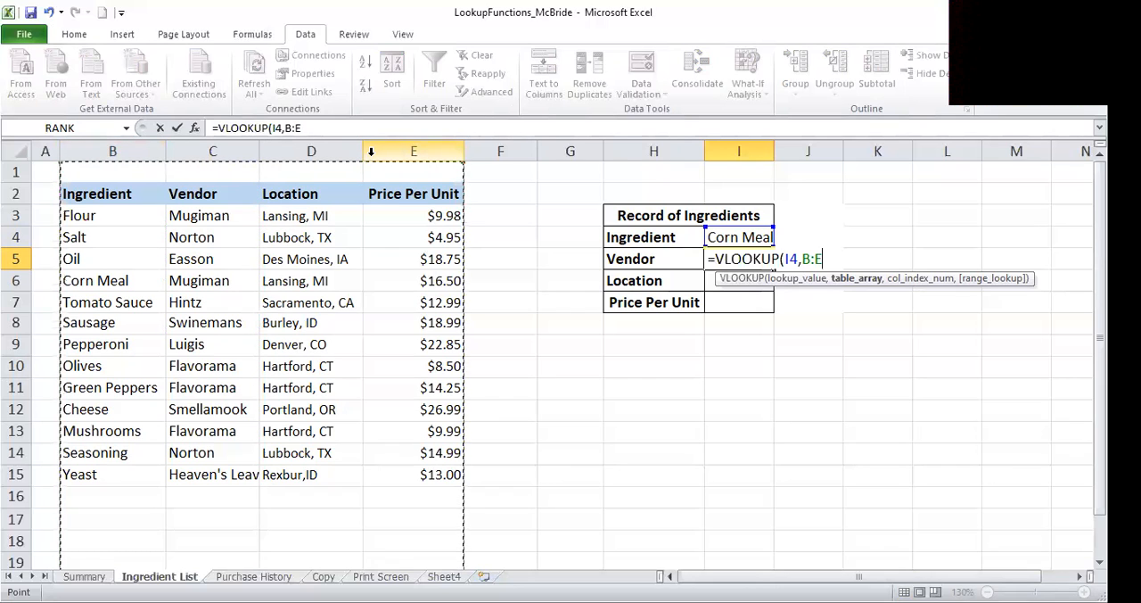
{"action": "type", "text": ","}
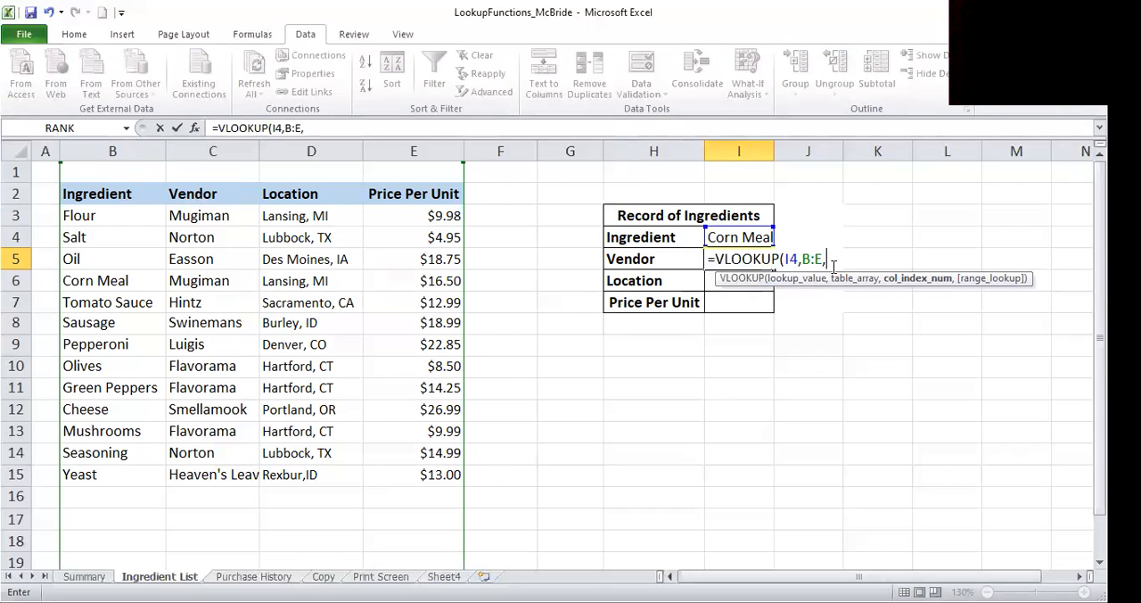
{"action": "type", "text": ","}
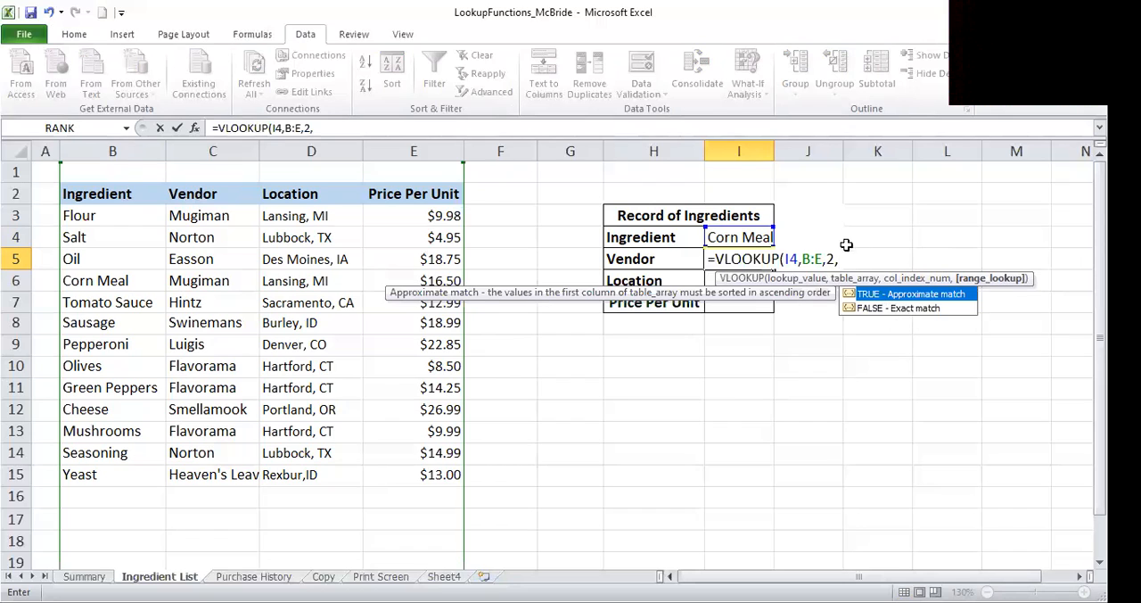
{"action": "left_click", "coordinate": [877, 310]}
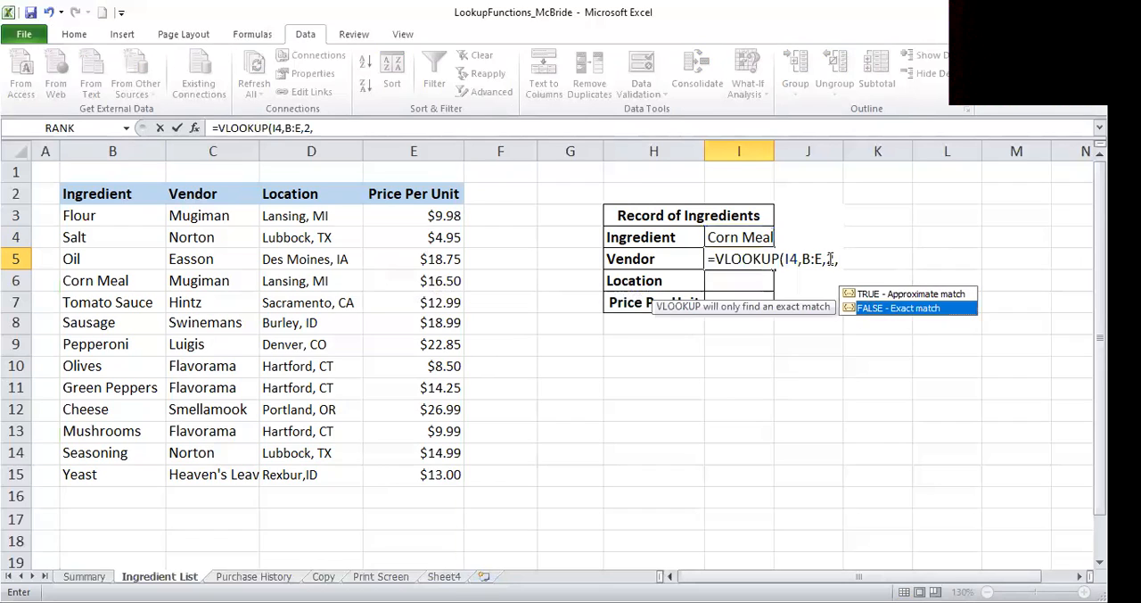
{"action": "double_click", "coordinate": [878, 310]}
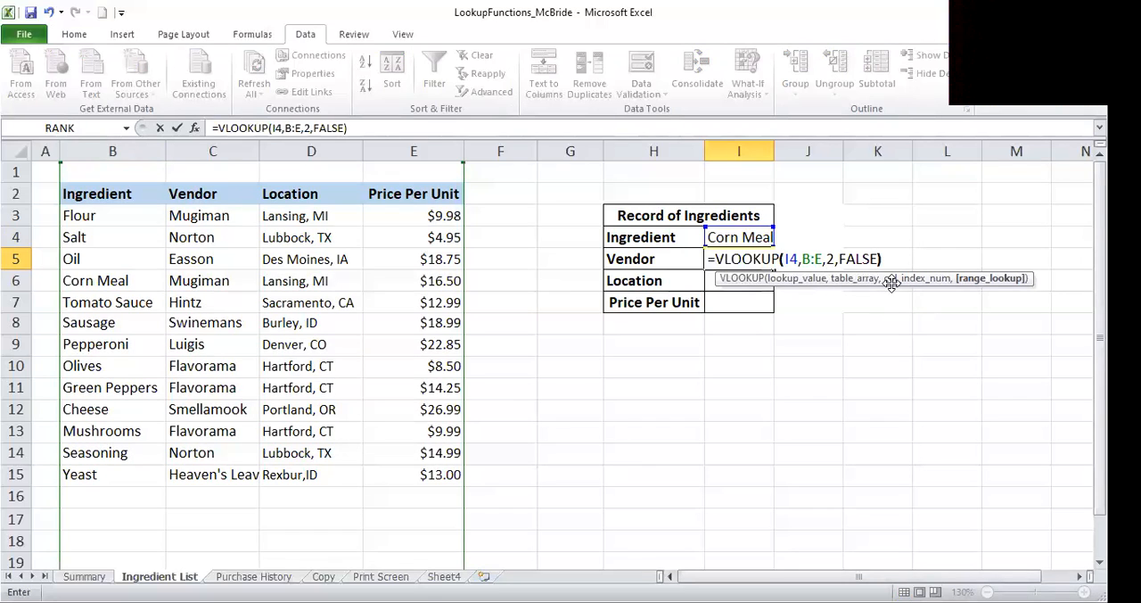
{"action": "key", "text": "Return"}
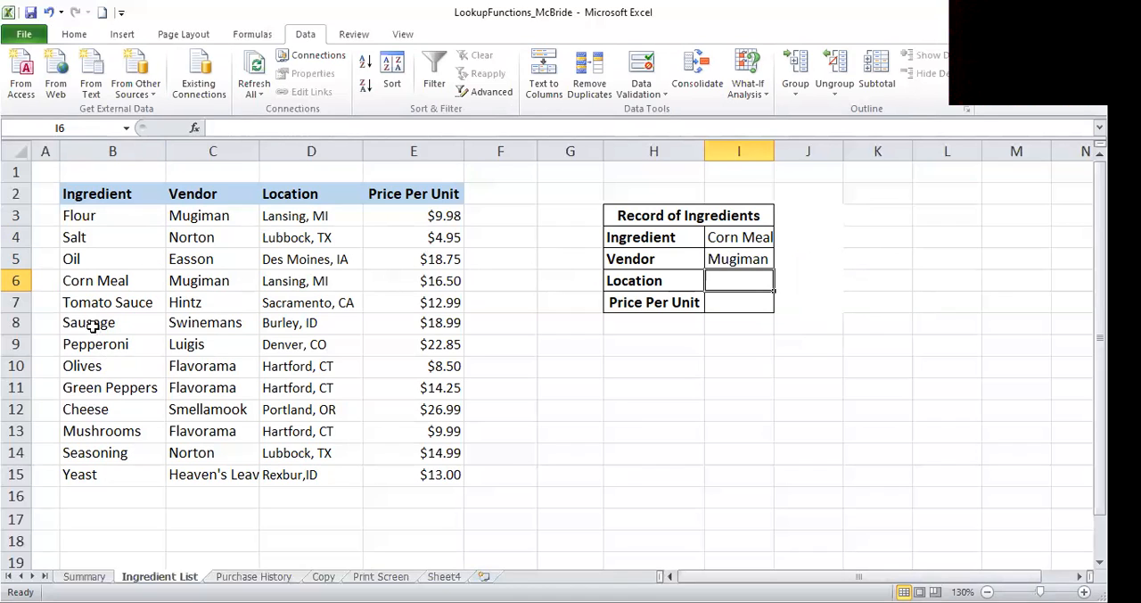
- Compare the Corn Meal row's vendor in the ingredient table with the lookup in I5, and review the empty Location and Price Per Unit cells
{"action": "left_click", "coordinate": [90, 283]}
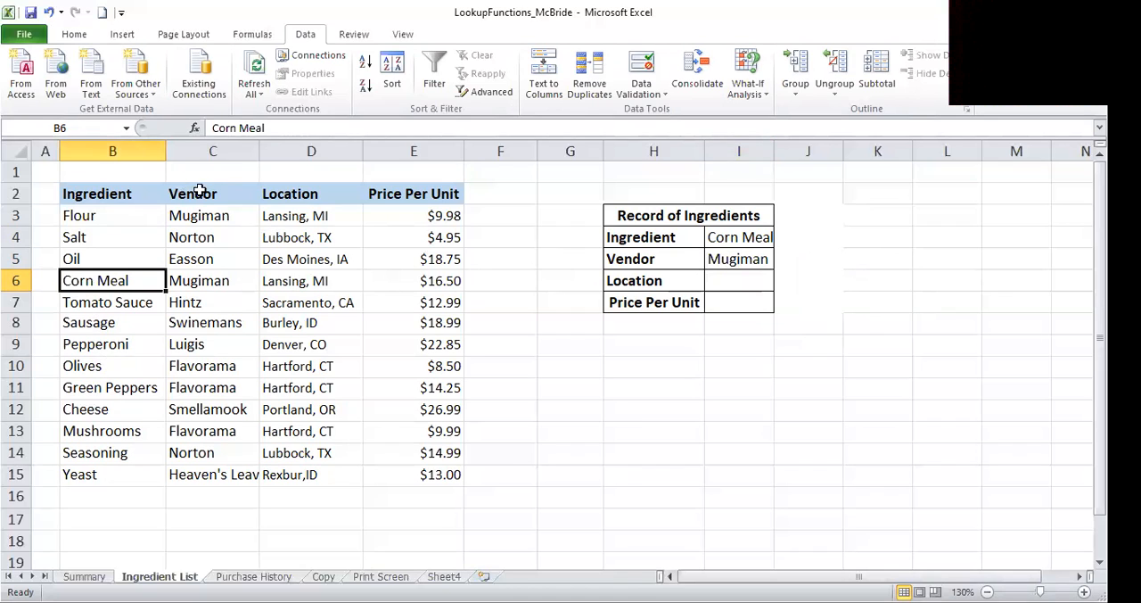
{"action": "left_click", "coordinate": [205, 286]}
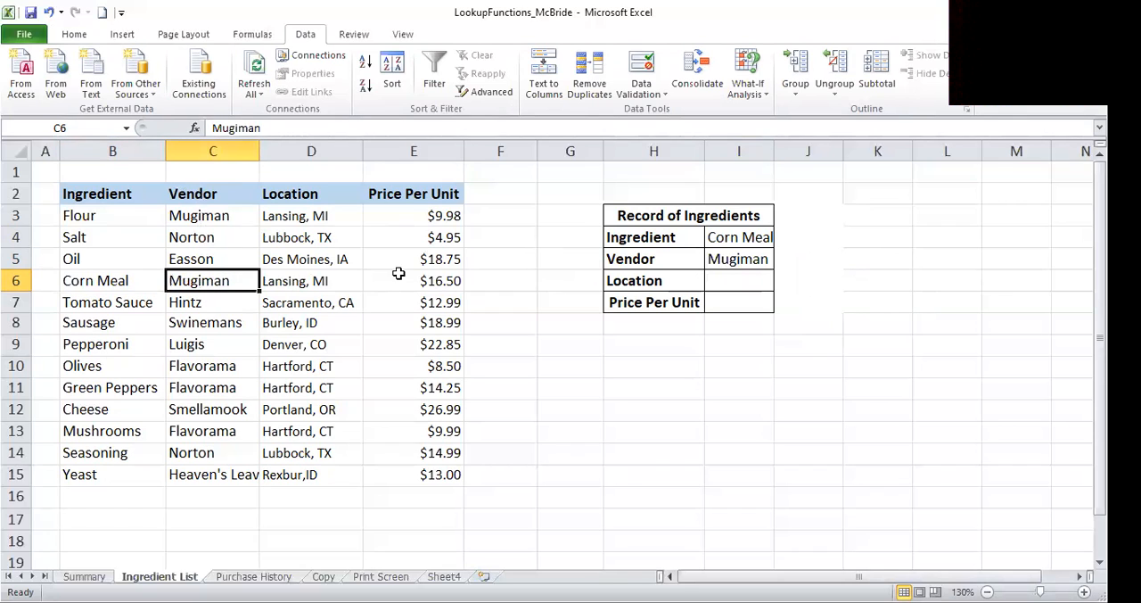
{"action": "left_click", "coordinate": [760, 259]}
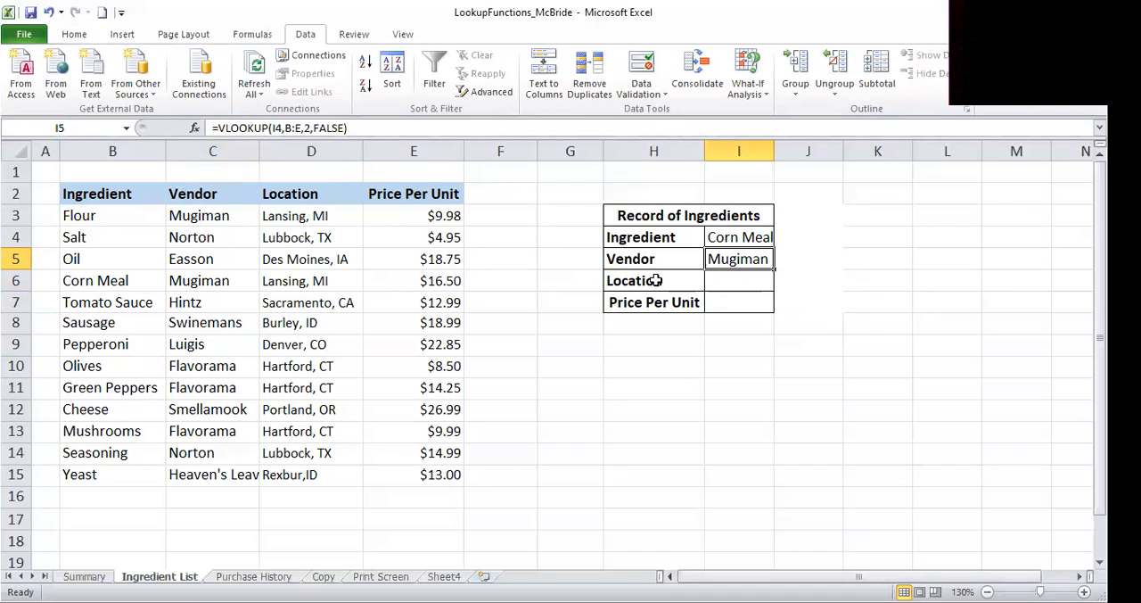
{"action": "left_click", "coordinate": [742, 288]}
{"action": "left_click", "coordinate": [745, 305]}
{"action": "left_click", "coordinate": [736, 280]}
{"action": "left_click", "coordinate": [740, 305]}
{"action": "left_click", "coordinate": [731, 283]}
{"action": "left_click", "coordinate": [727, 259]}
{"action": "left_click", "coordinate": [722, 284]}
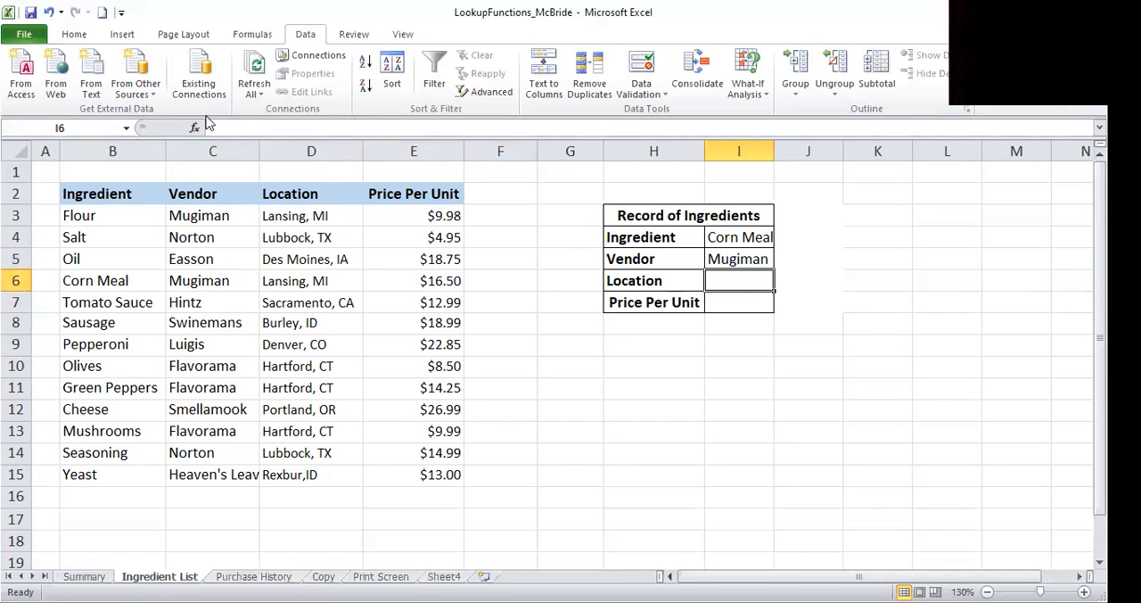
- Change the column index number of the Vendor VLOOKUP in I5 to 3 through its function arguments
{"action": "left_click", "coordinate": [749, 260]}
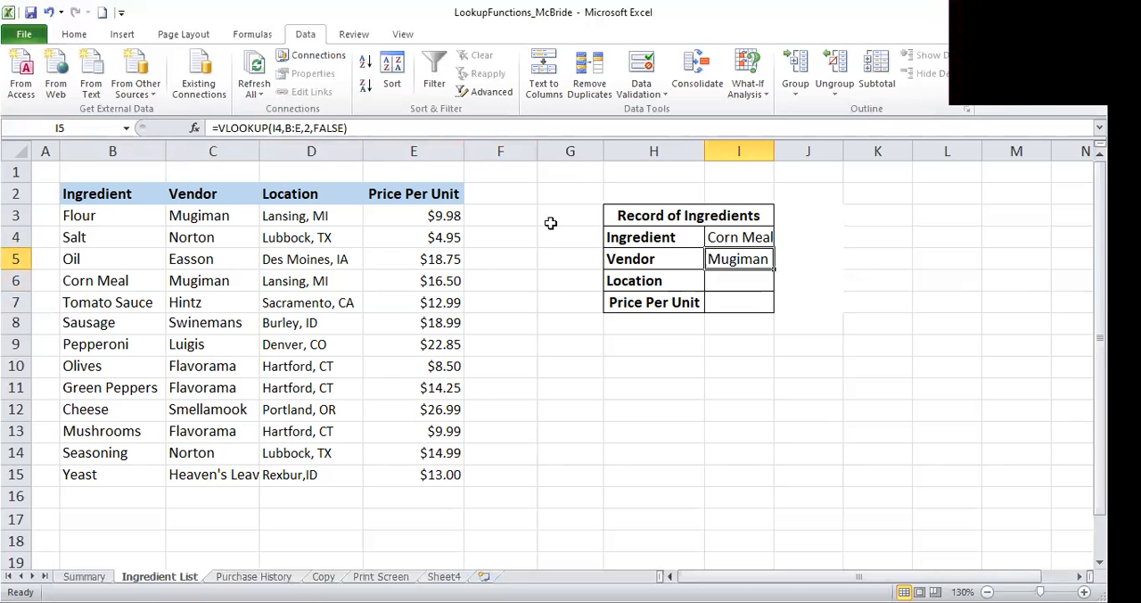
{"action": "left_click", "coordinate": [194, 128]}
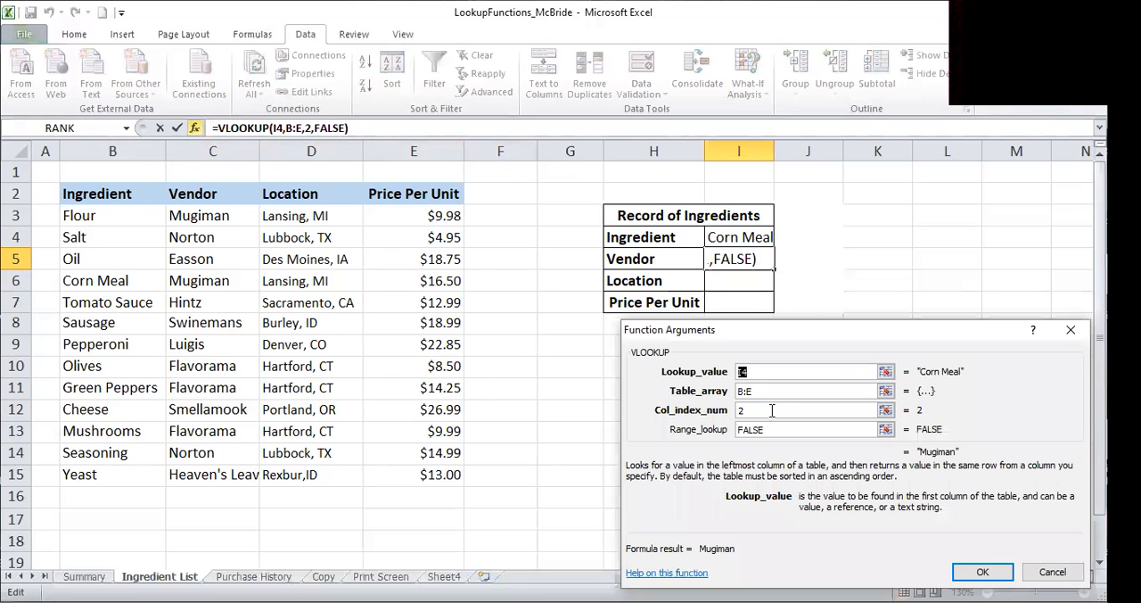
{"action": "left_click", "coordinate": [738, 410]}
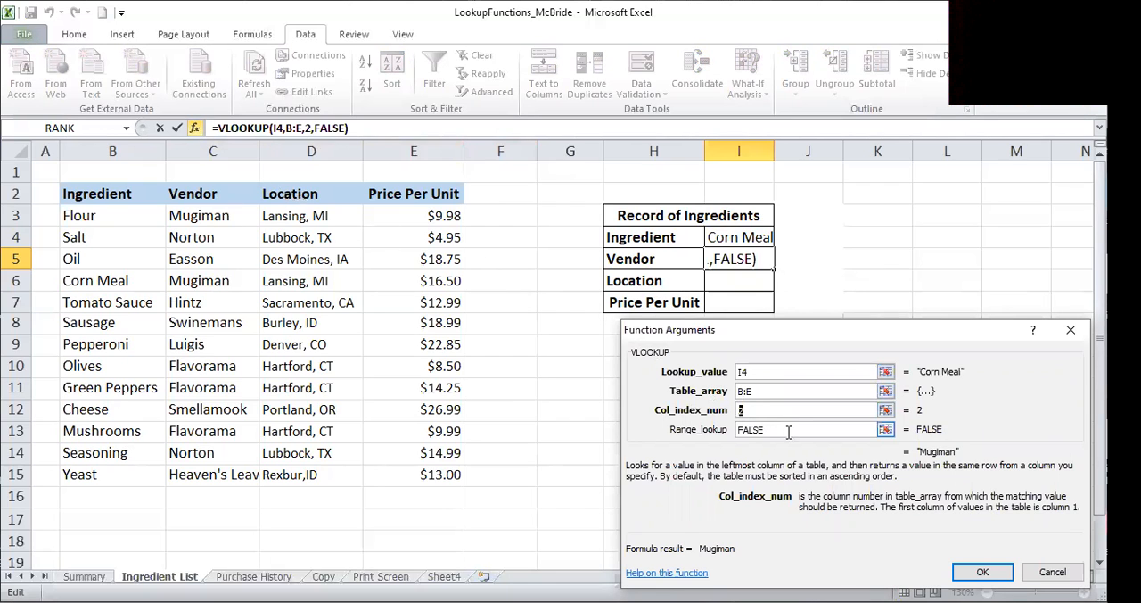
{"action": "type", "text": "3"}
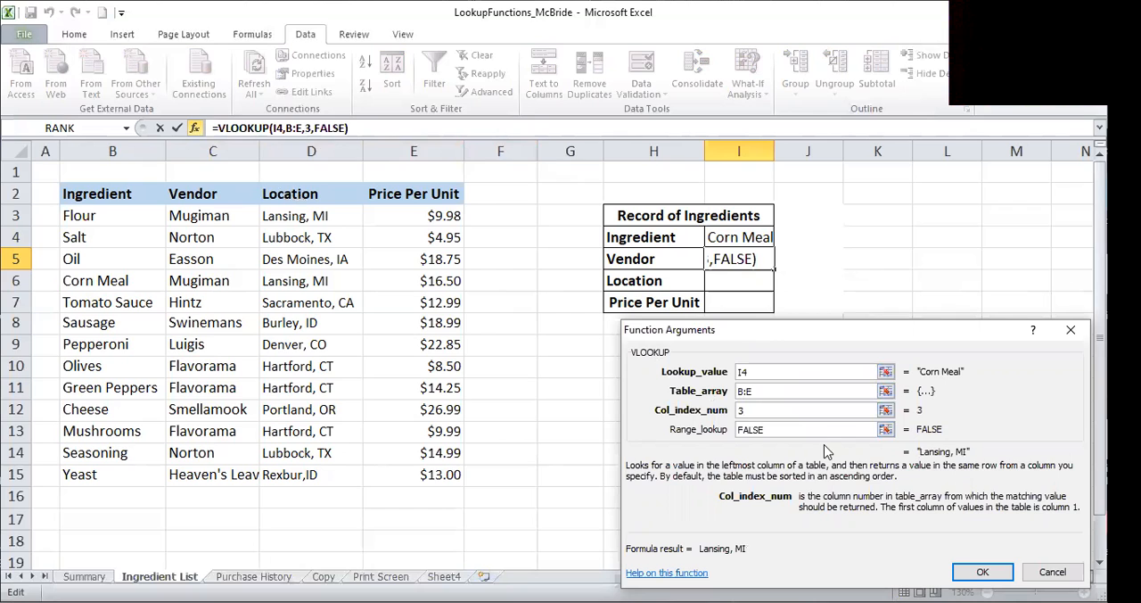
{"action": "key", "text": "Return"}
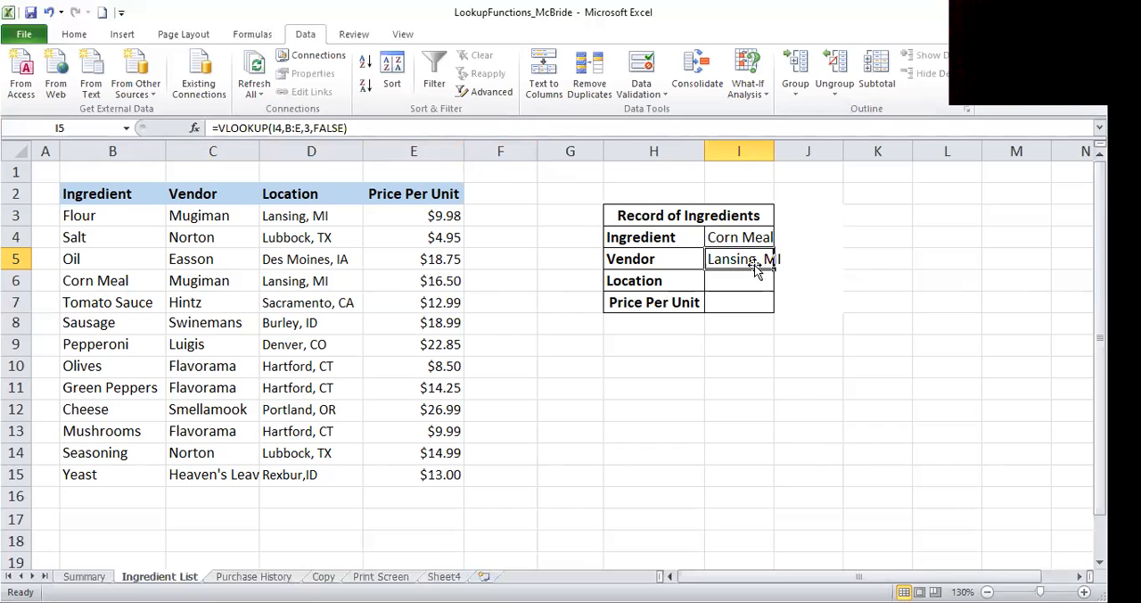
- Autofit column I to its contents, and set the column index number of the Vendor VLOOKUP in I5 to 2
{"action": "double_click", "coordinate": [774, 152]}
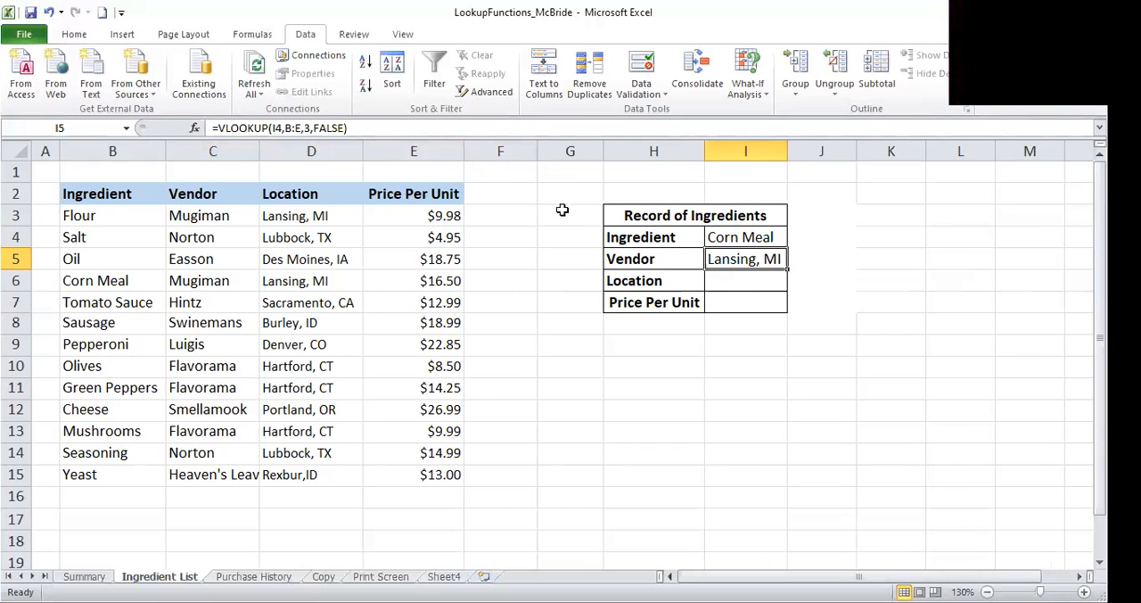
{"action": "left_click", "coordinate": [311, 128]}
{"action": "type", "text": "3"}
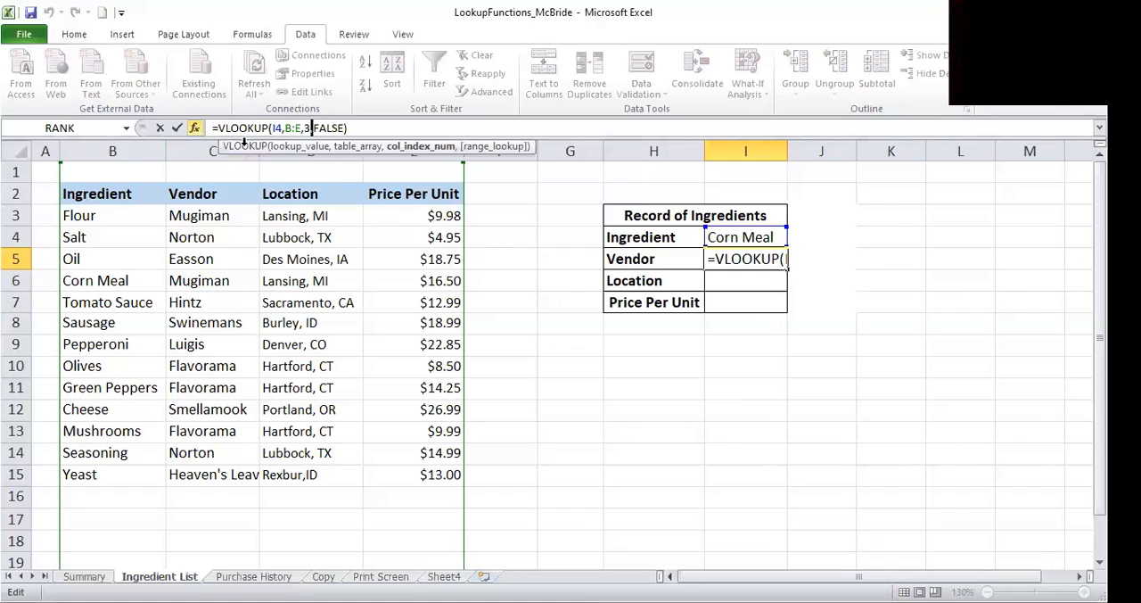
{"action": "left_click", "coordinate": [194, 128]}
{"action": "type", "text": "2"}
{"action": "left_click", "coordinate": [973, 575]}
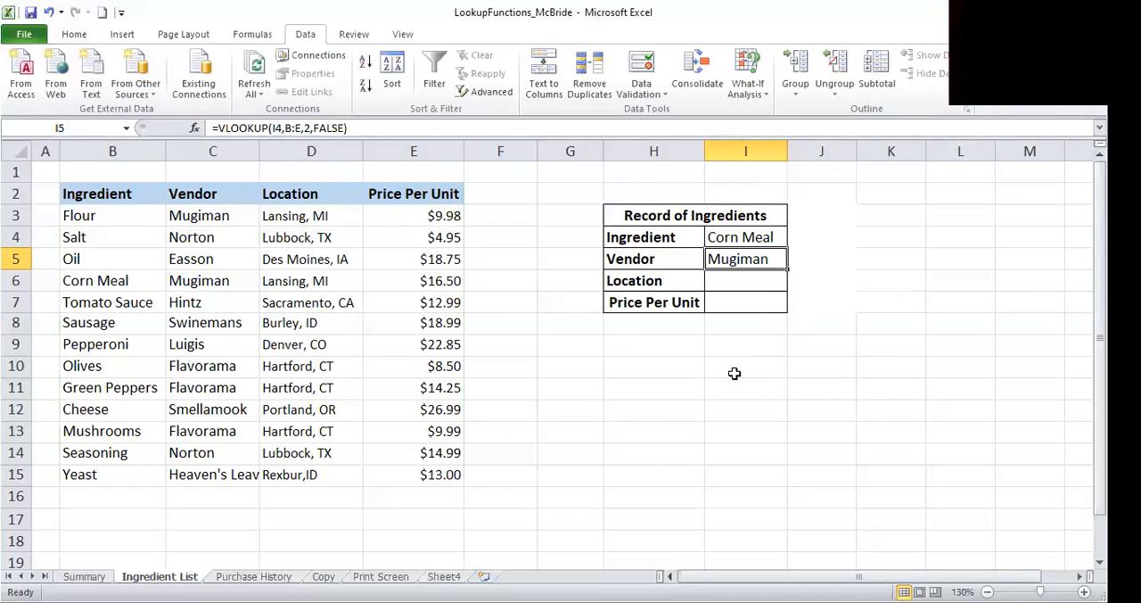
{"action": "left_click", "coordinate": [659, 391]}
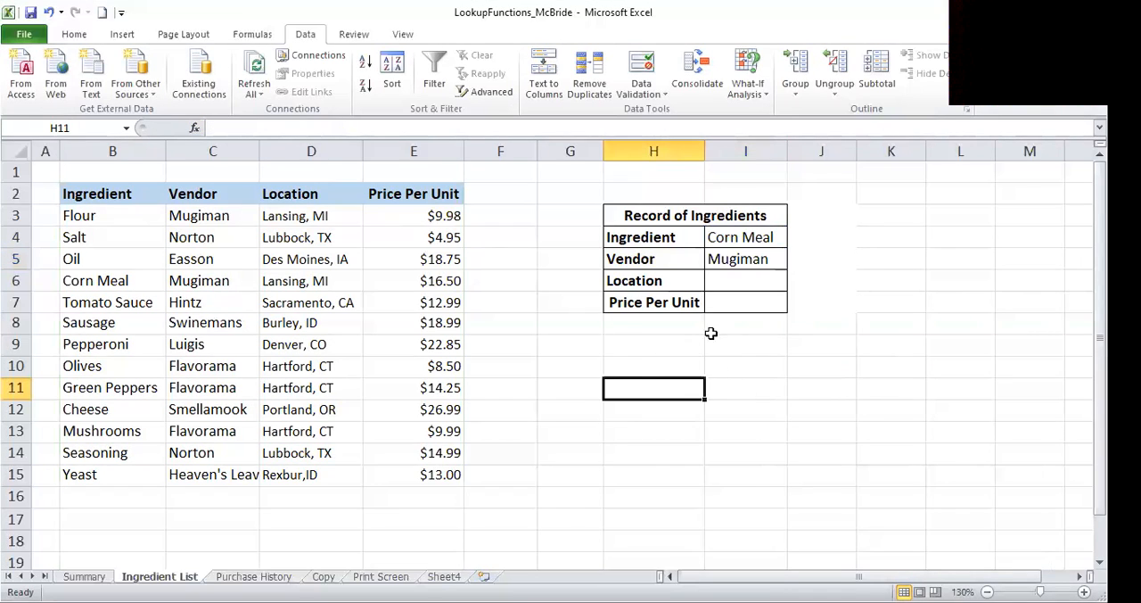